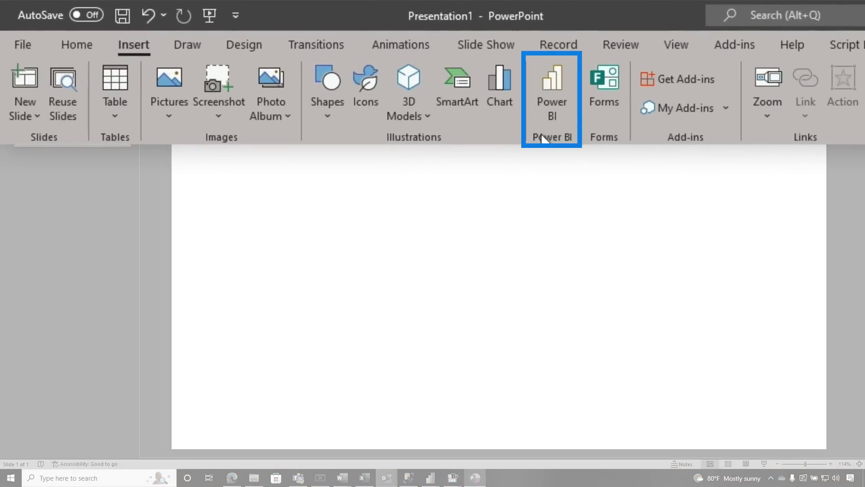
- Insert an empty Power BI add-in placeholder on the blank slide from the Insert tab
click(552, 92)
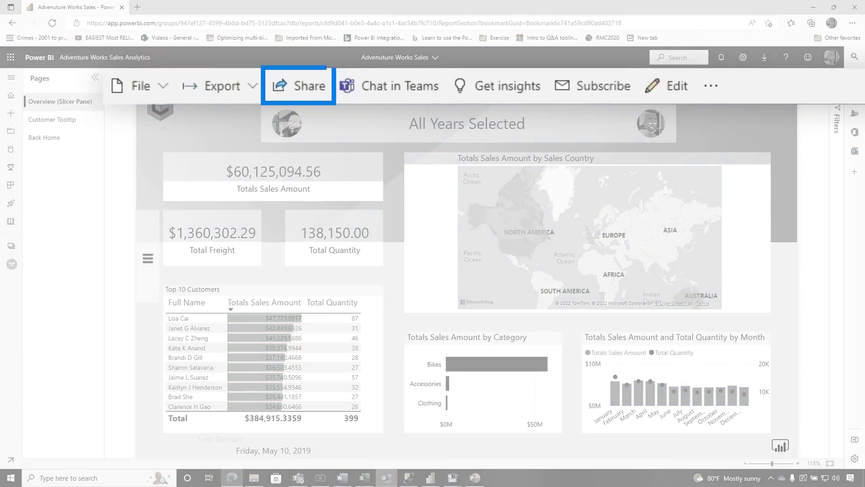
click(299, 95)
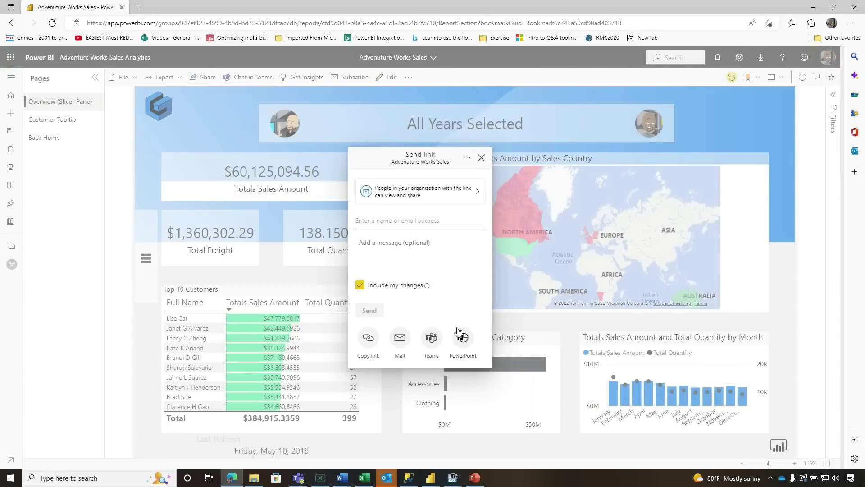
click(516, 108)
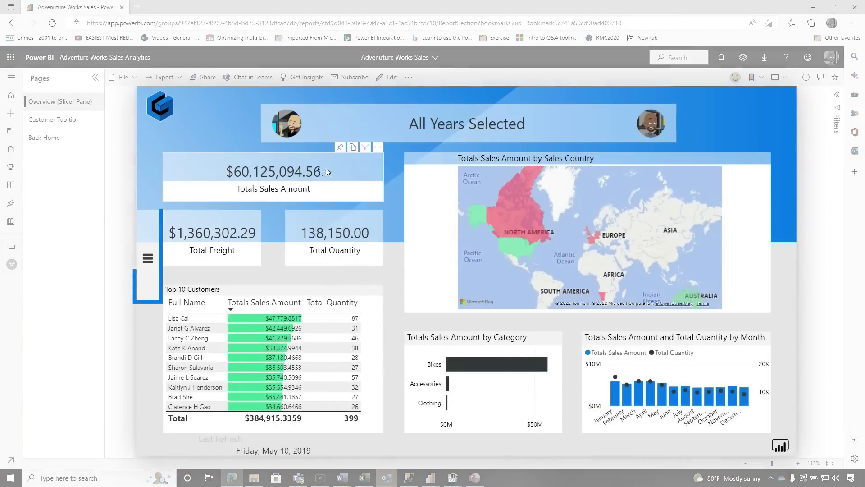
- Tick 2019 in the Year slicer so the report becomes the 2019 Sales Overview
click(145, 262)
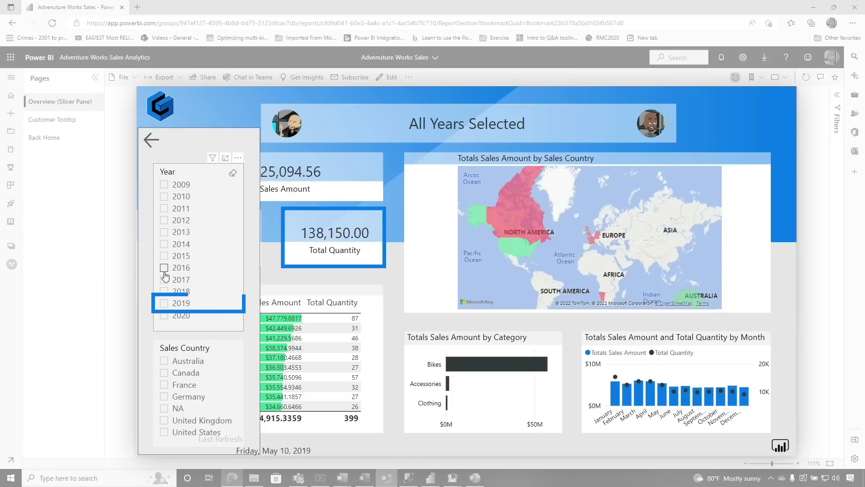
click(164, 304)
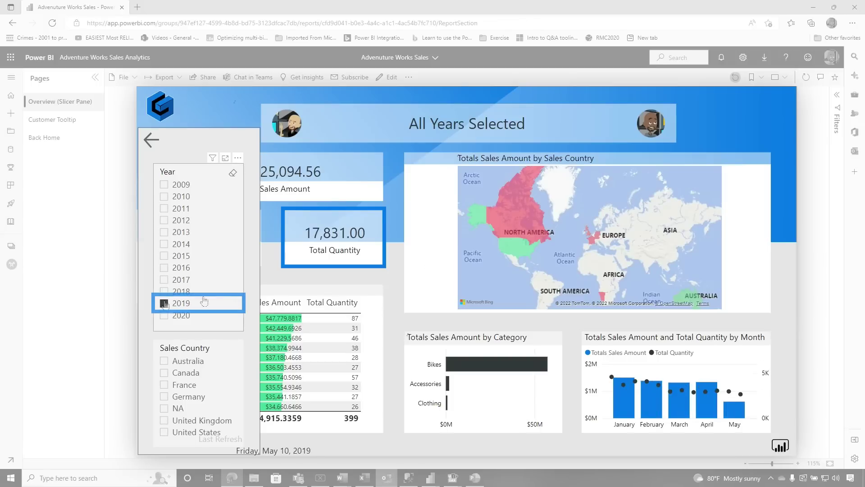
click(152, 139)
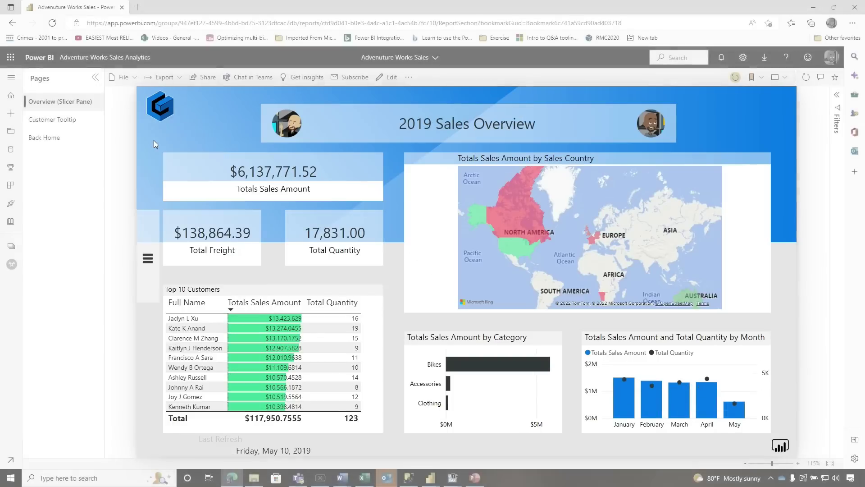
- Copy the PowerPoint live-embed link for the 2019-filtered report page via Share
click(196, 78)
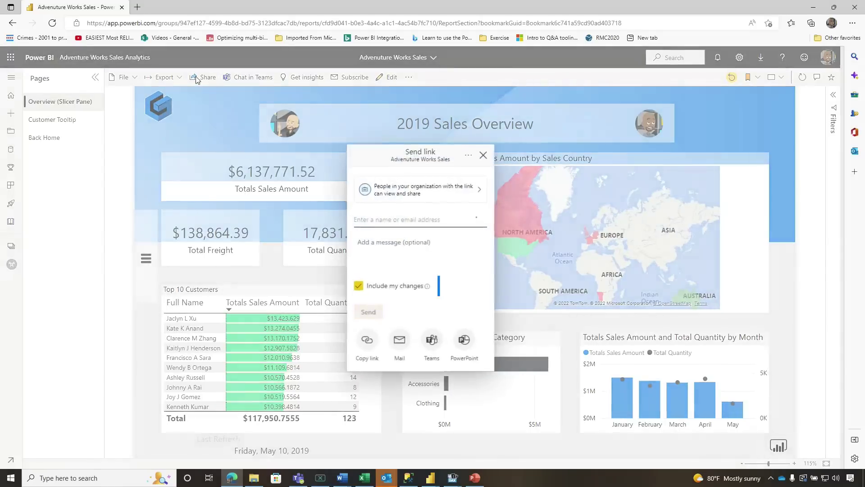
mouse_move(441, 315)
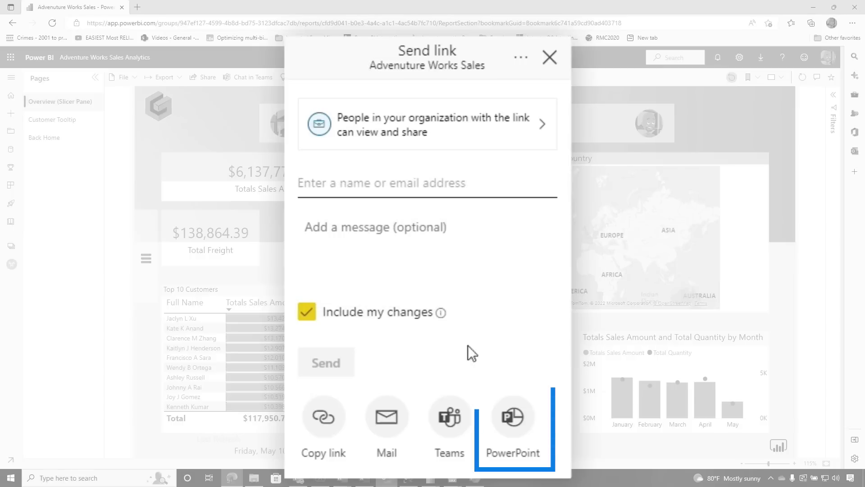
click(519, 428)
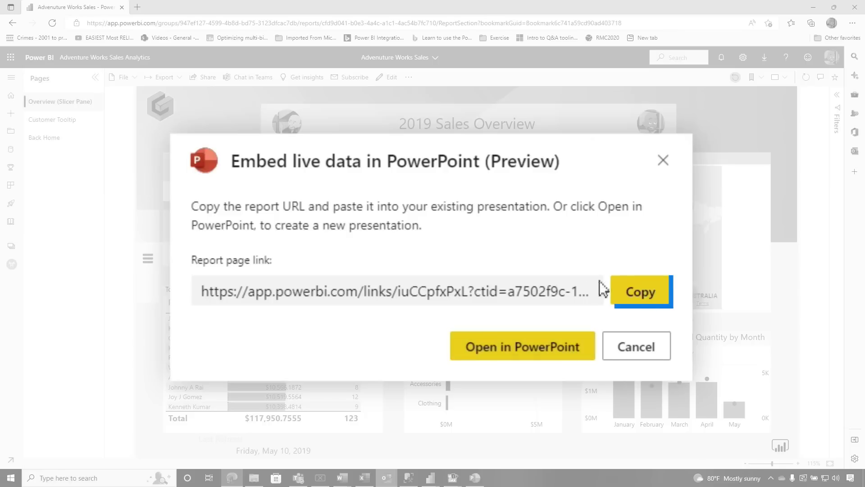
click(627, 292)
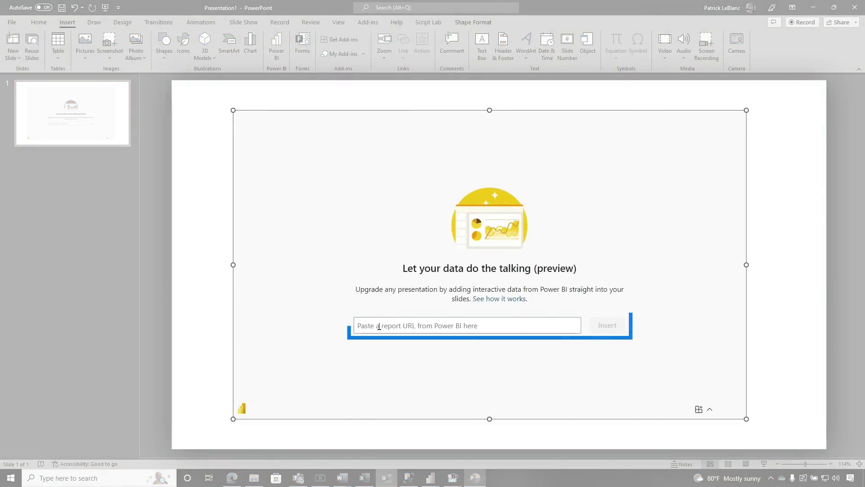
- Paste the copied report link into the placeholder and insert the 2019 Sales Overview page
click(377, 326)
key(ctrl+v)
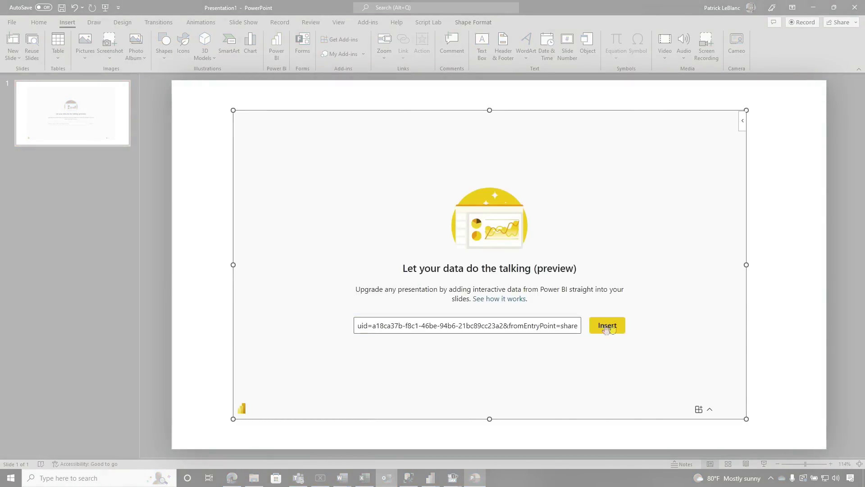
click(614, 327)
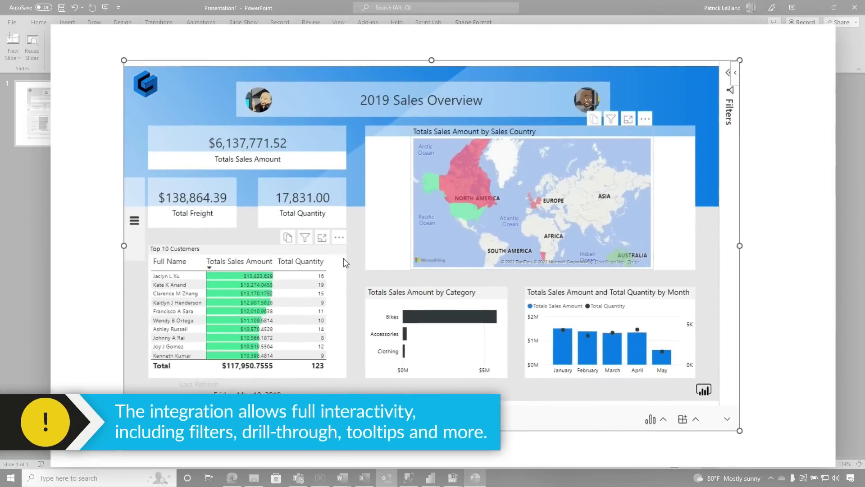
click(460, 177)
click(221, 287)
mouse_move(165, 288)
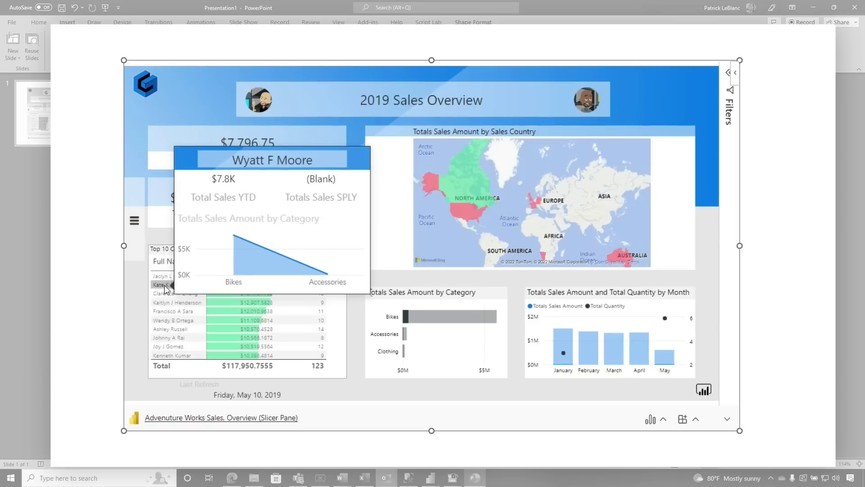
click(185, 284)
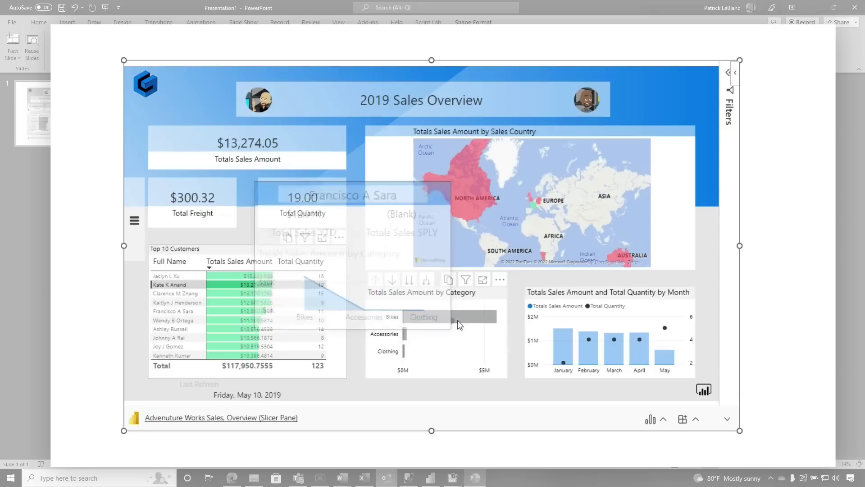
click(290, 283)
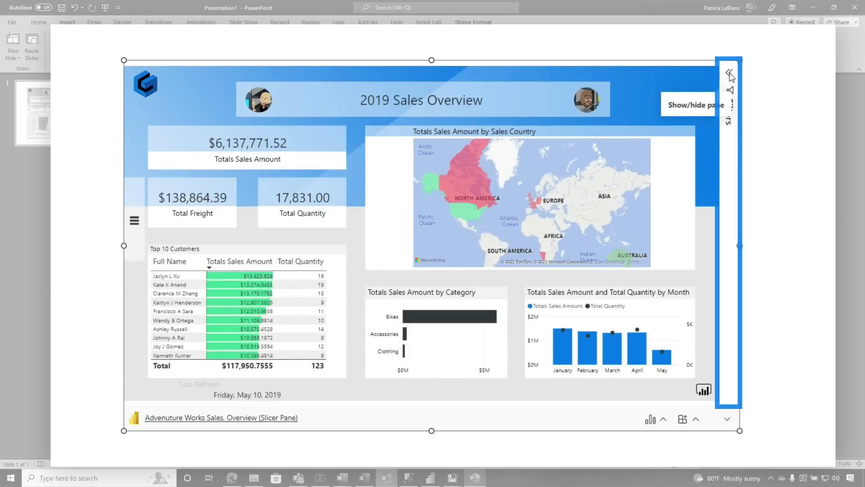
- Toggle the Filters pane, run Refresh from Data options, then reopen and close the slicers
click(731, 93)
click(726, 72)
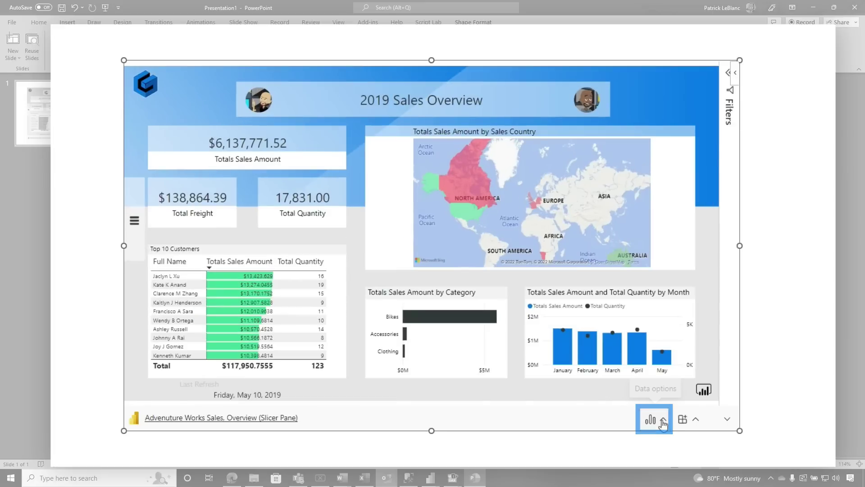
click(663, 424)
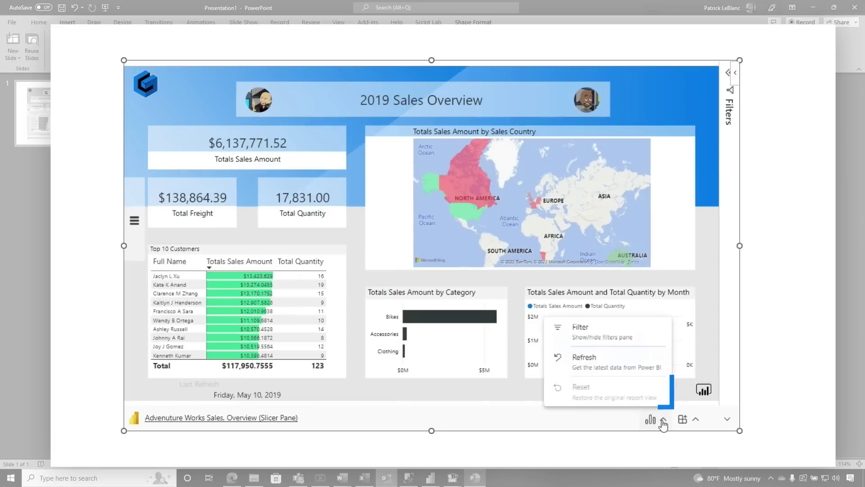
click(595, 361)
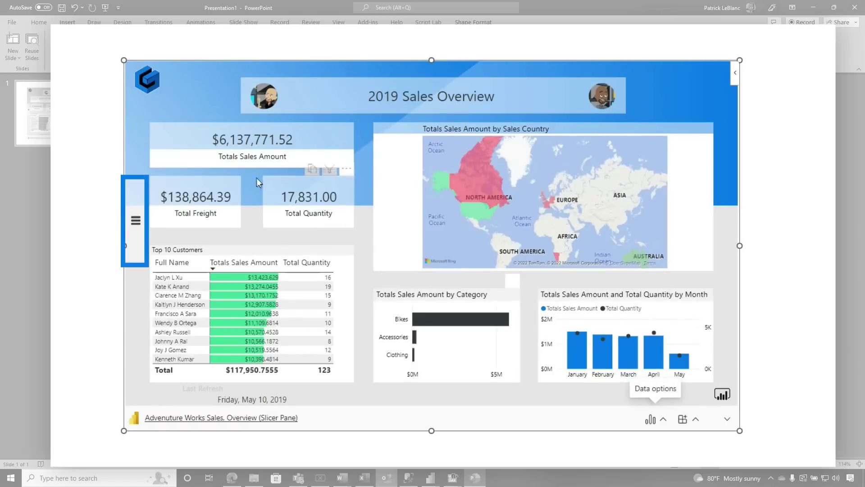
click(135, 221)
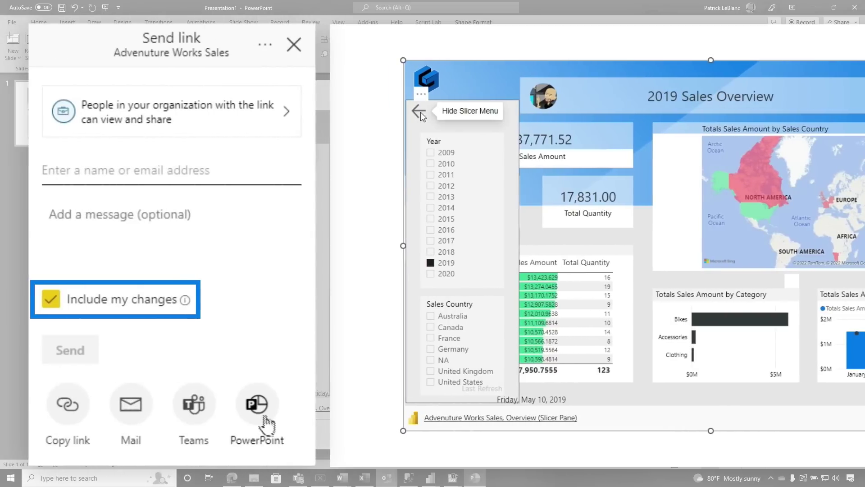
click(420, 111)
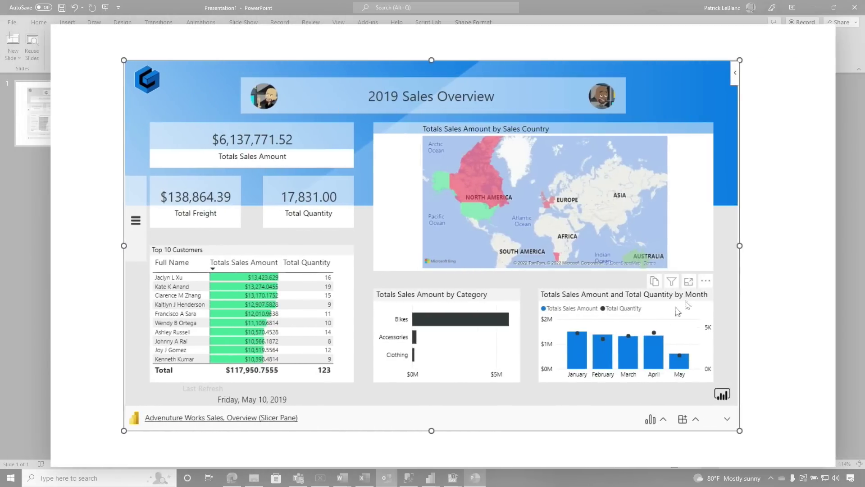
- Dismiss the Power BI add-in options and collapse the report's footer toolbar
click(694, 421)
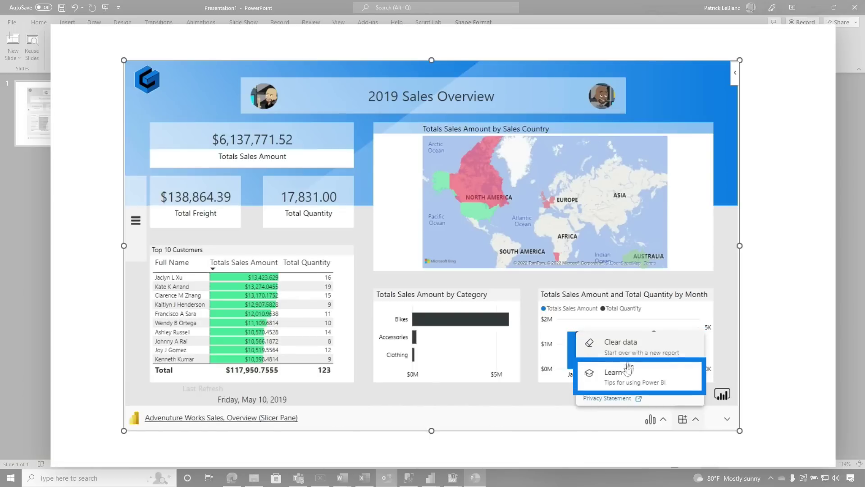
click(727, 419)
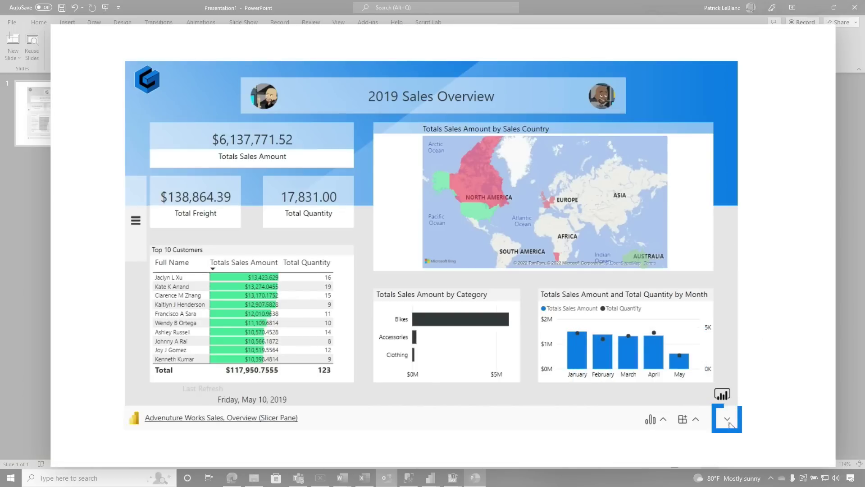
click(727, 419)
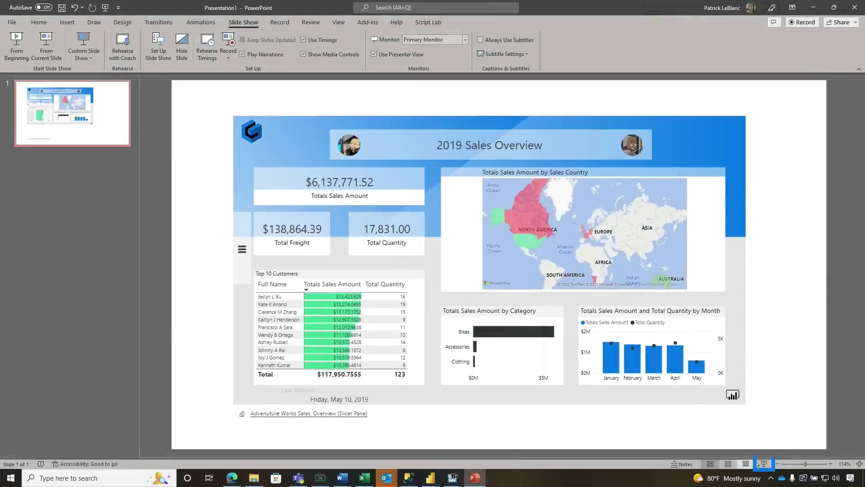
key(F5)
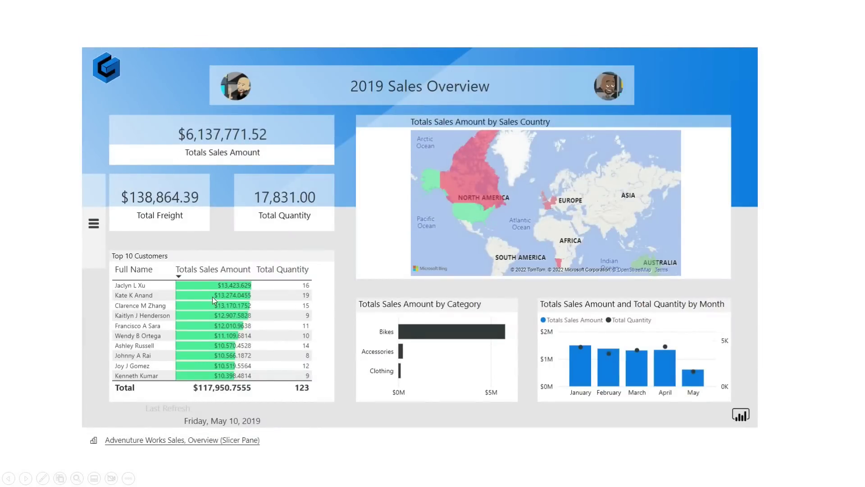
mouse_move(232, 296)
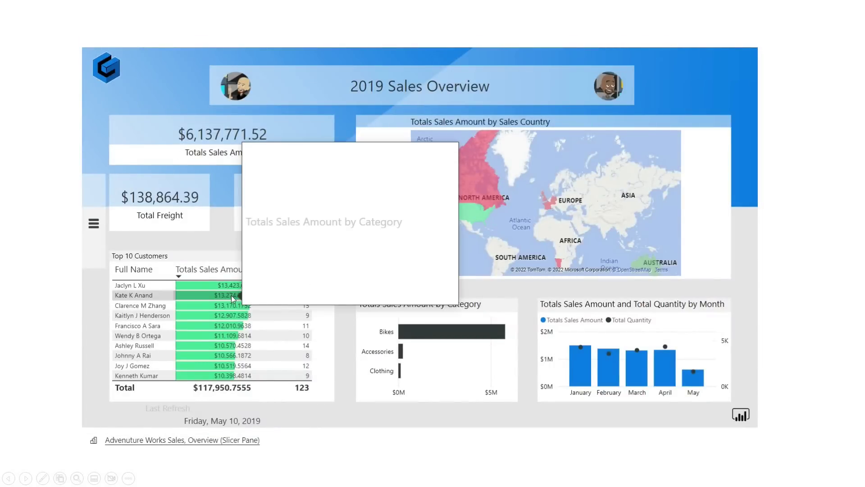
click(582, 369)
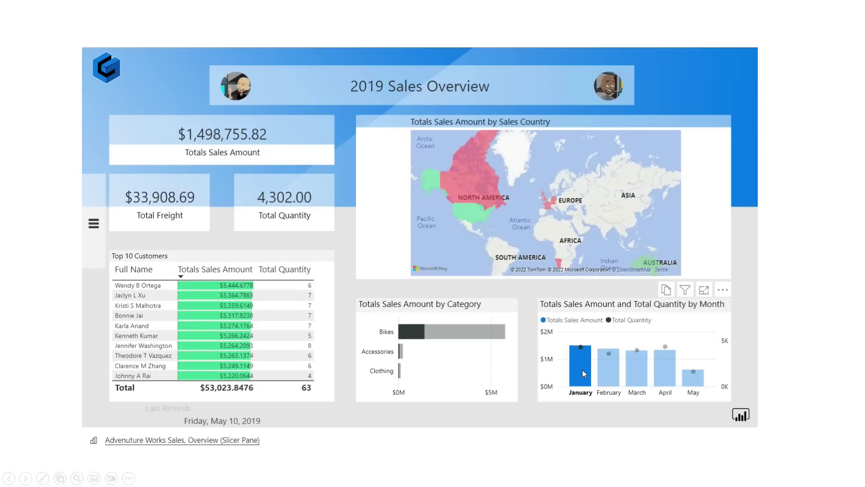
mouse_move(614, 371)
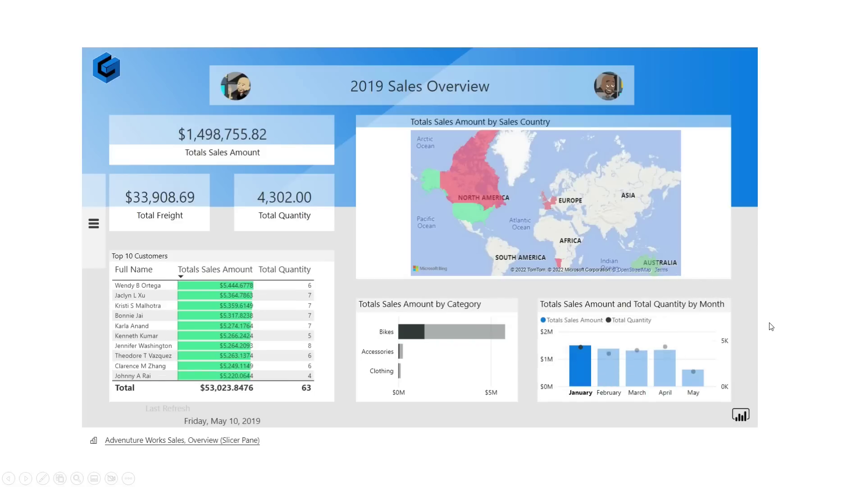
key(Escape)
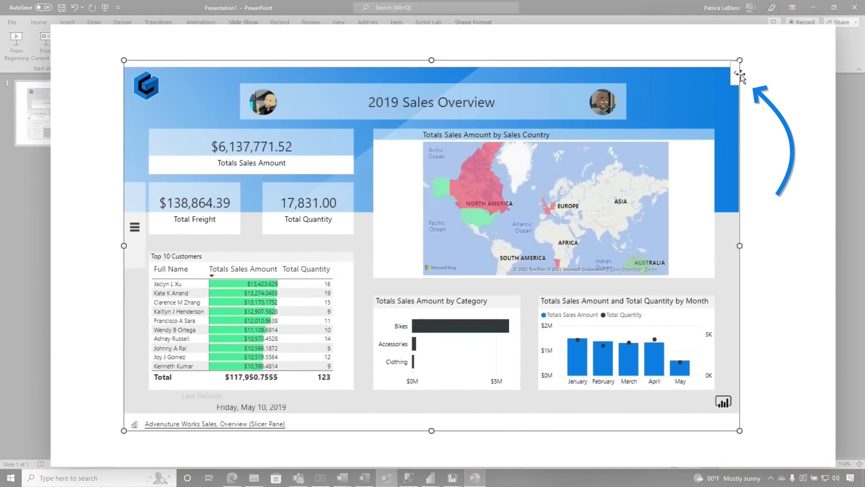
- Turn on Show as Saved Image and preview the slide in Slide Show
click(732, 82)
click(736, 78)
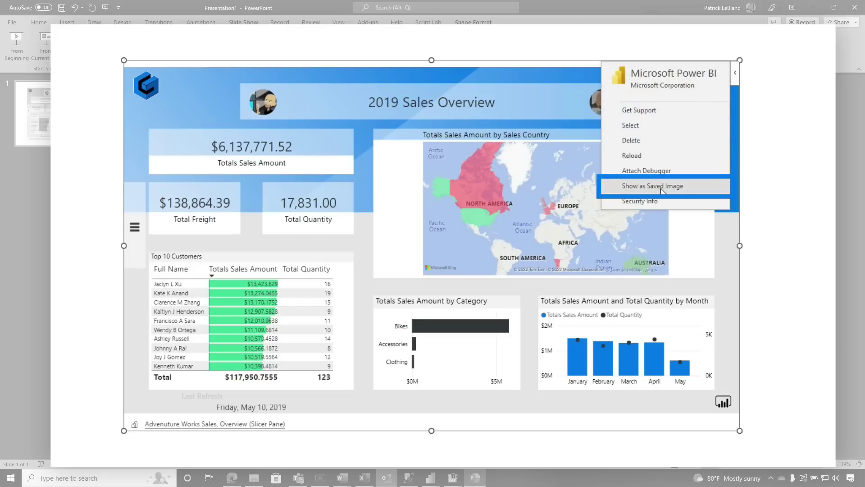
click(664, 186)
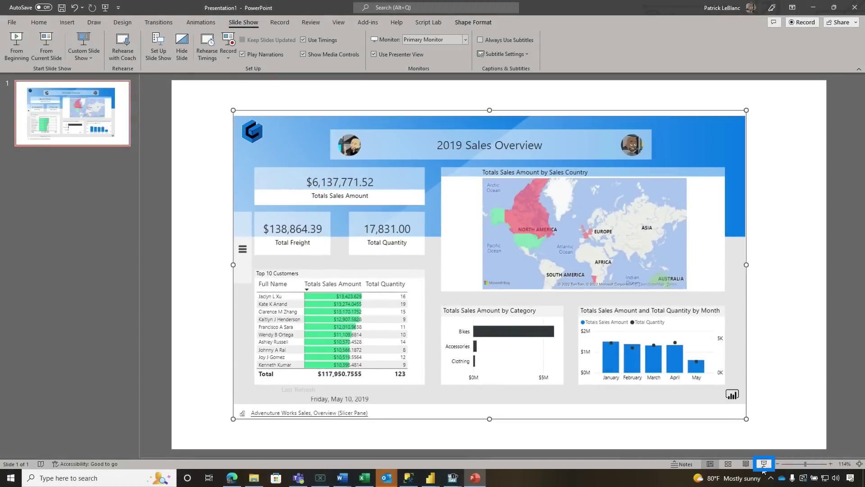
click(765, 463)
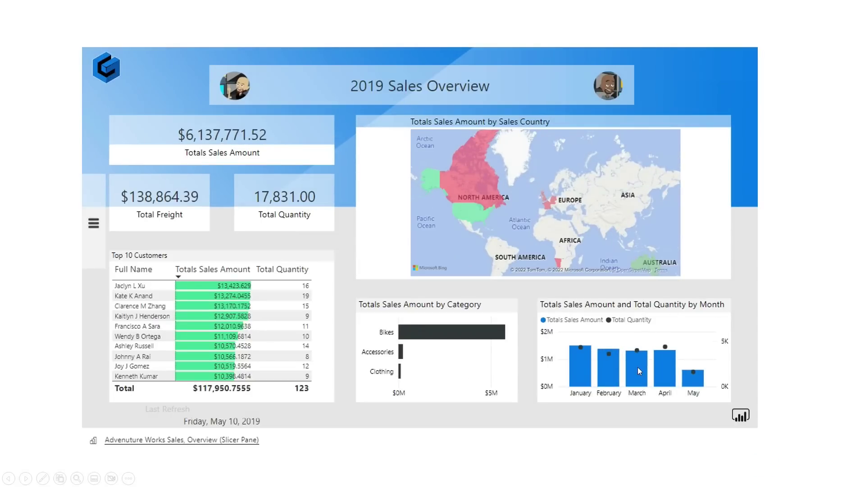
key(Escape)
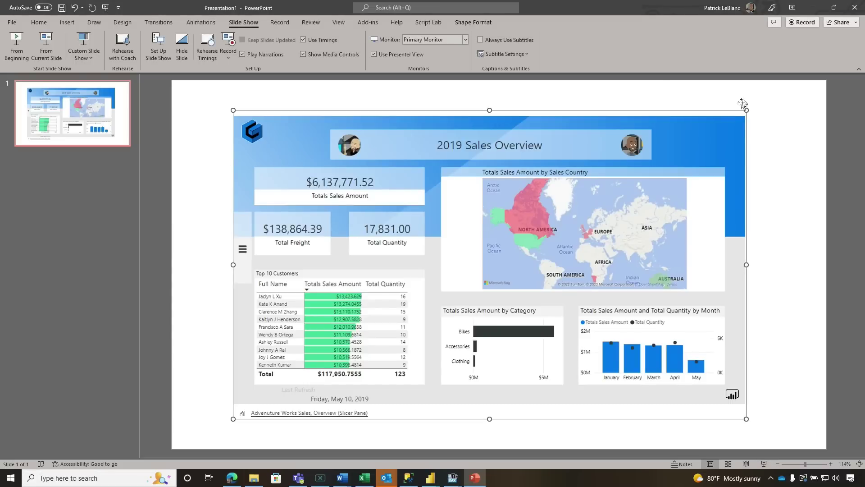
- Reselect the embedded report and uncheck Show as Saved Image to restore the live view
click(786, 347)
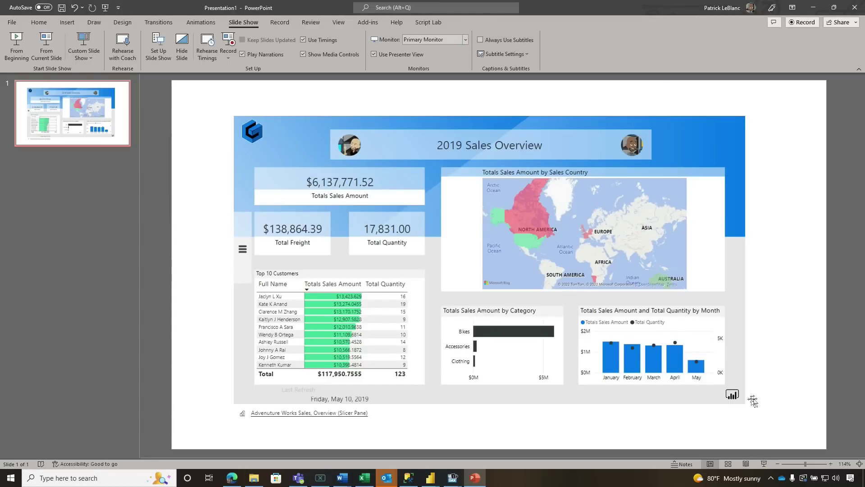
click(733, 406)
click(742, 121)
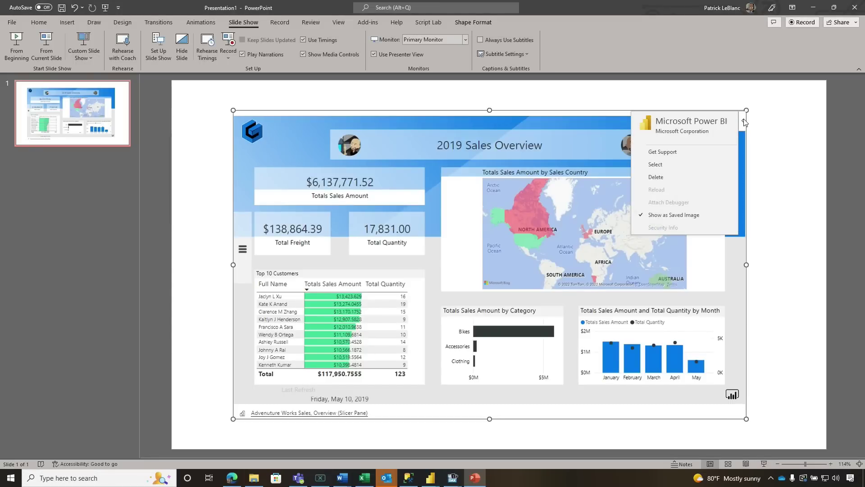
click(693, 215)
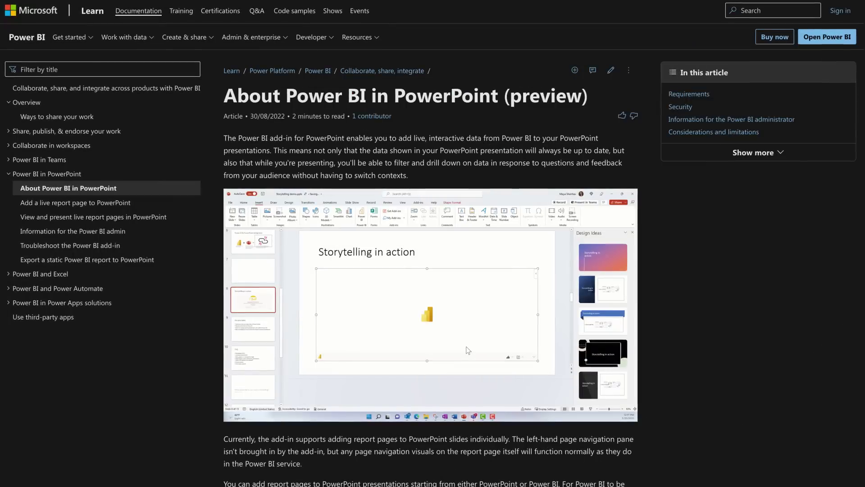
- Scroll the Power BI in PowerPoint article down to Considerations and limitations
scroll(432, 243, down, 10)
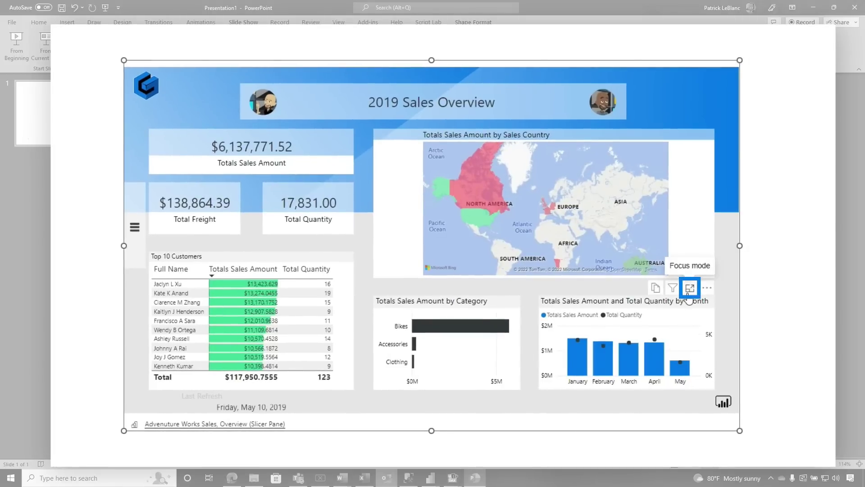
- Focus the Total Sales Amount and Total Quantity by Month chart, shrink it, and place it lower right
click(689, 289)
drag(739, 432, 373, 223)
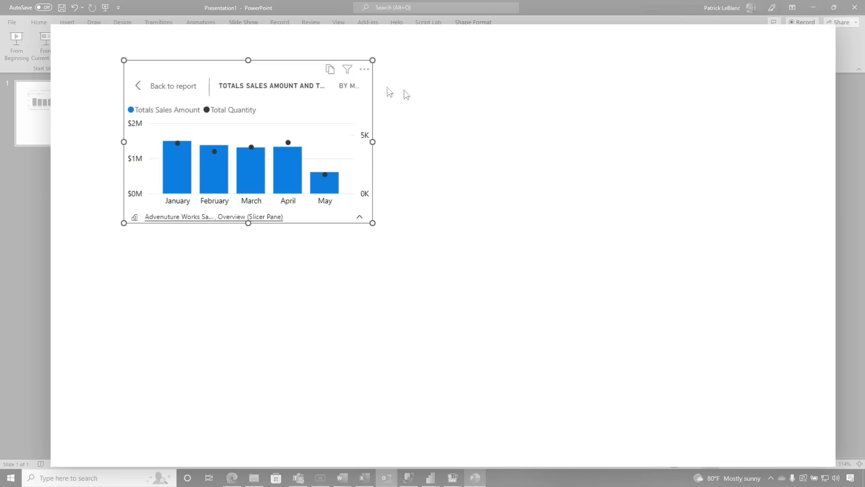
click(228, 62)
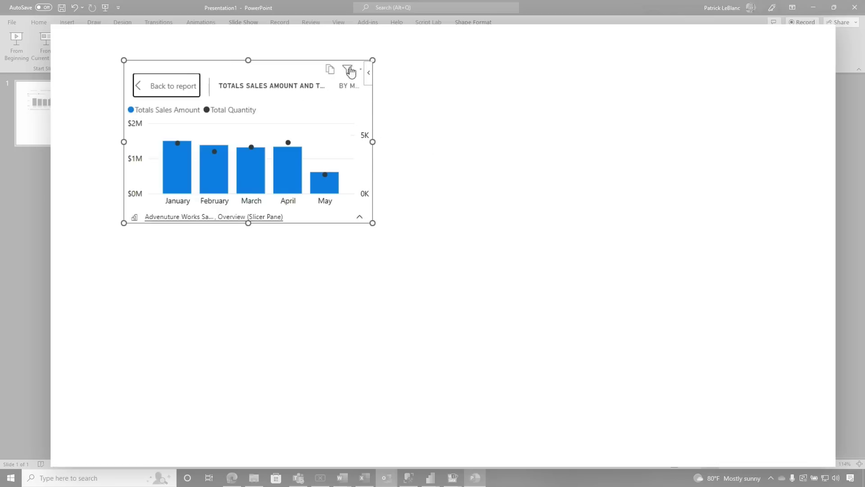
mouse_move(350, 71)
drag(331, 59, 782, 232)
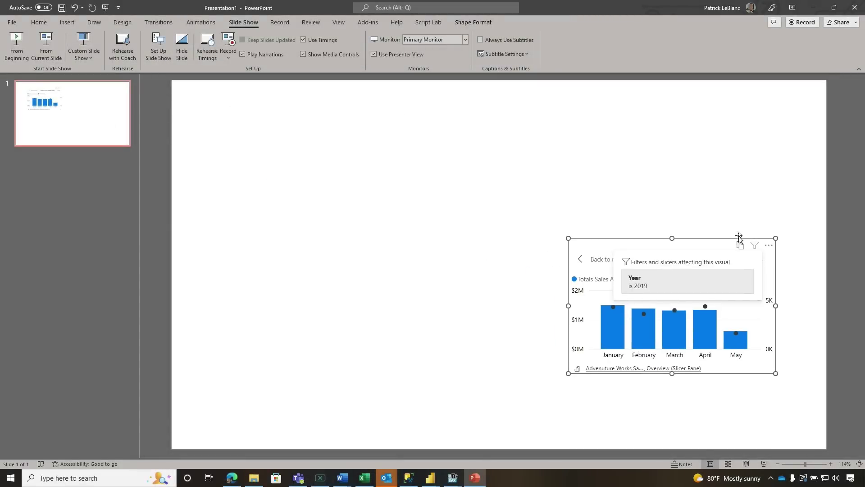
click(614, 142)
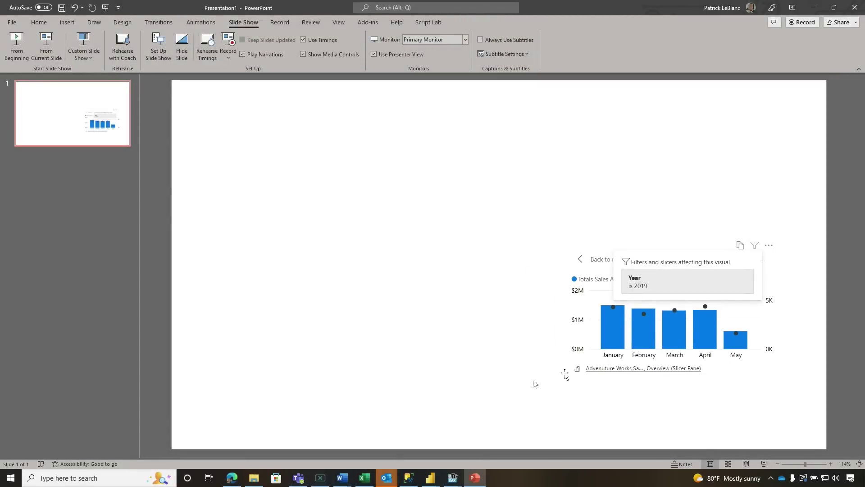
click(743, 254)
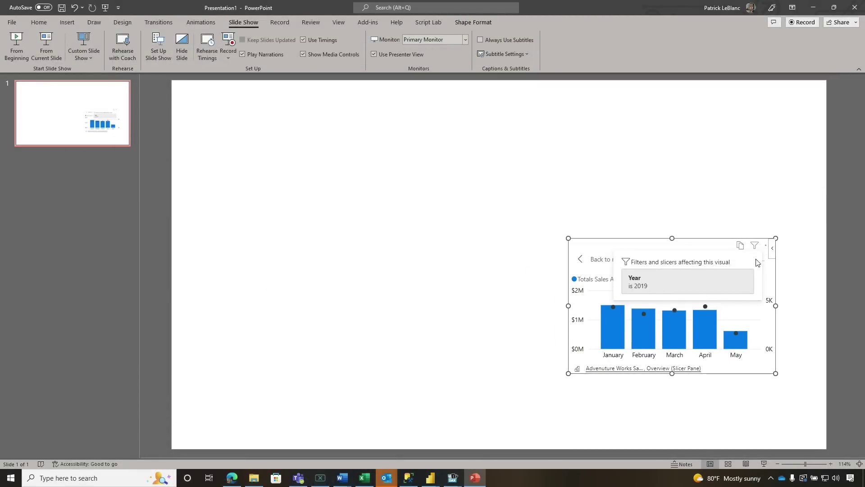